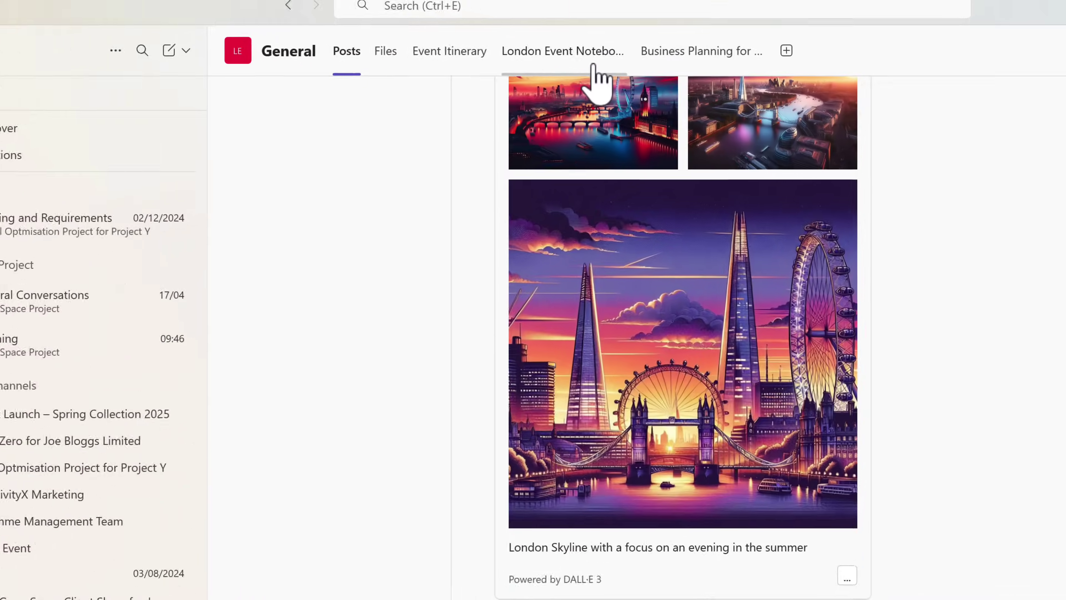
Step: Open the London Event Notebook tab to show the 'Our Awesome OneNote Notebook' page
left_click(628, 61)
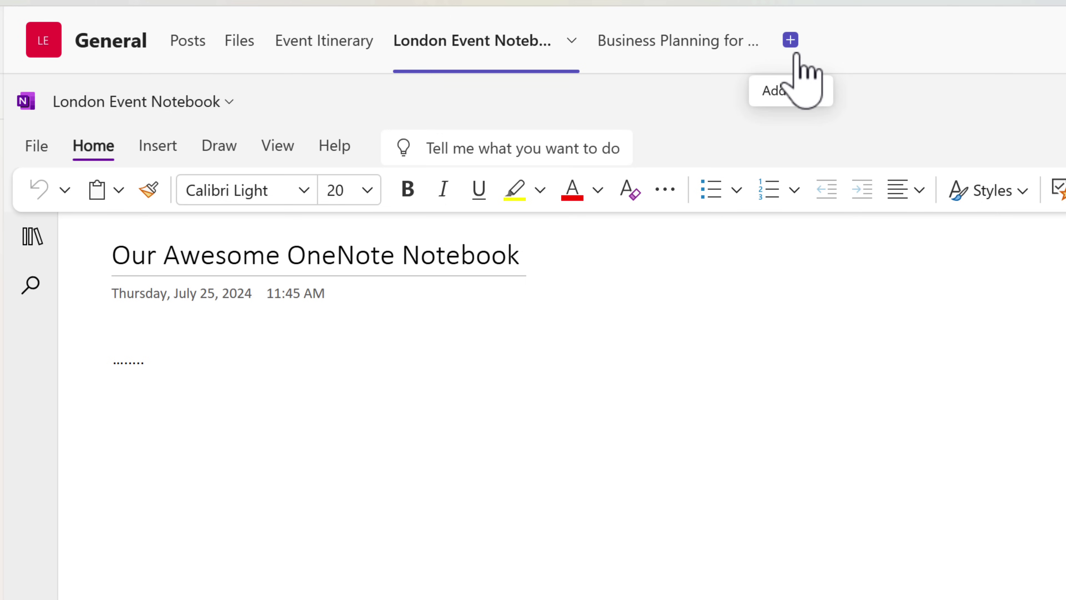
Step: Add a new Loop tab to the General channel and confirm its setup
left_click(778, 22)
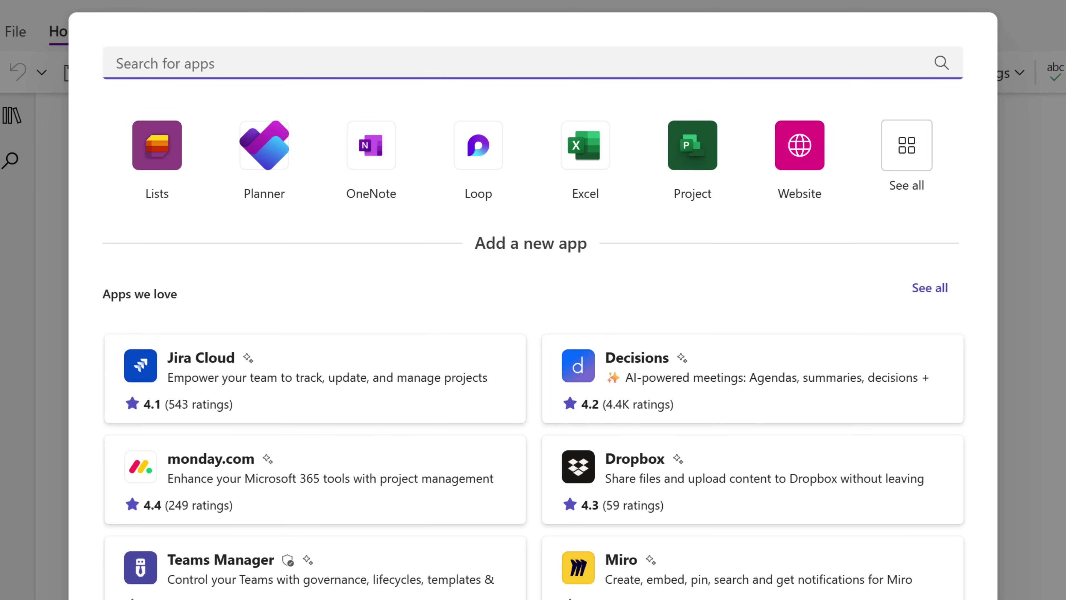
left_click(489, 203)
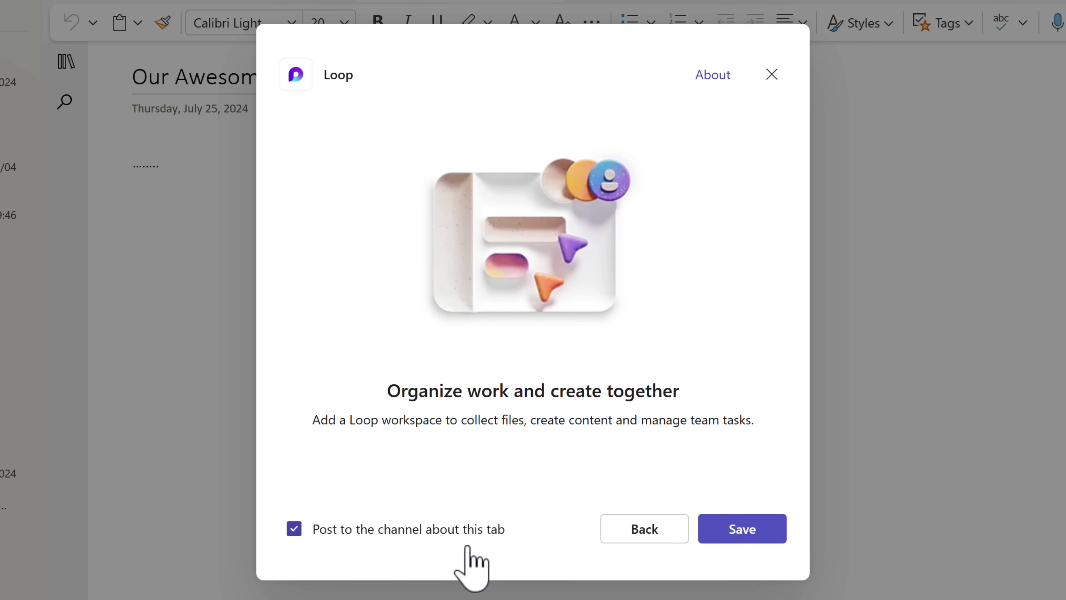
left_click(728, 544)
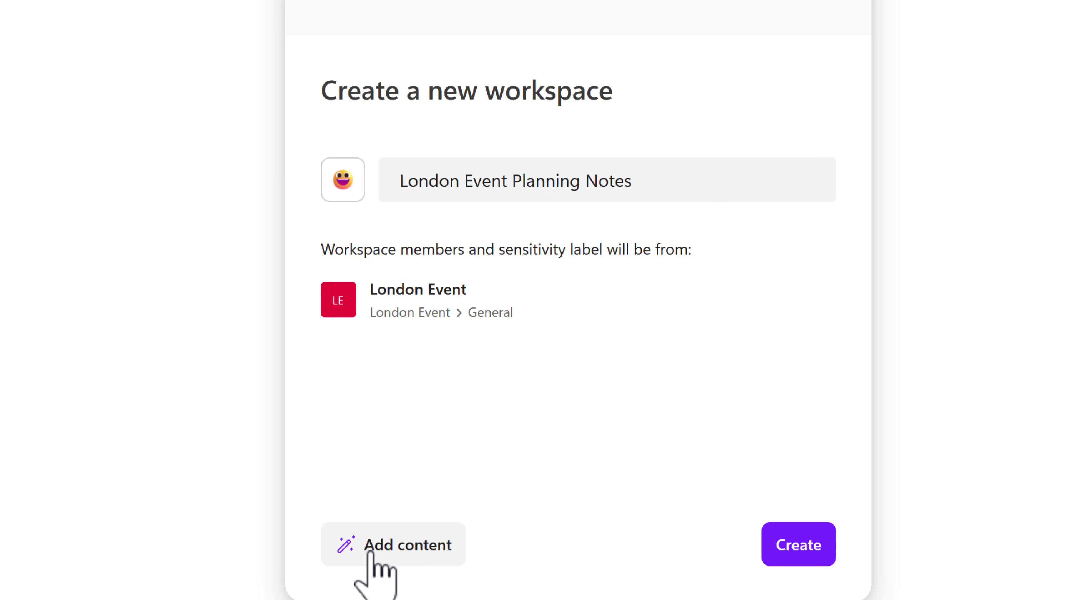
Step: Create the 'London Event Planning Notes' Loop workspace tab
left_click(811, 563)
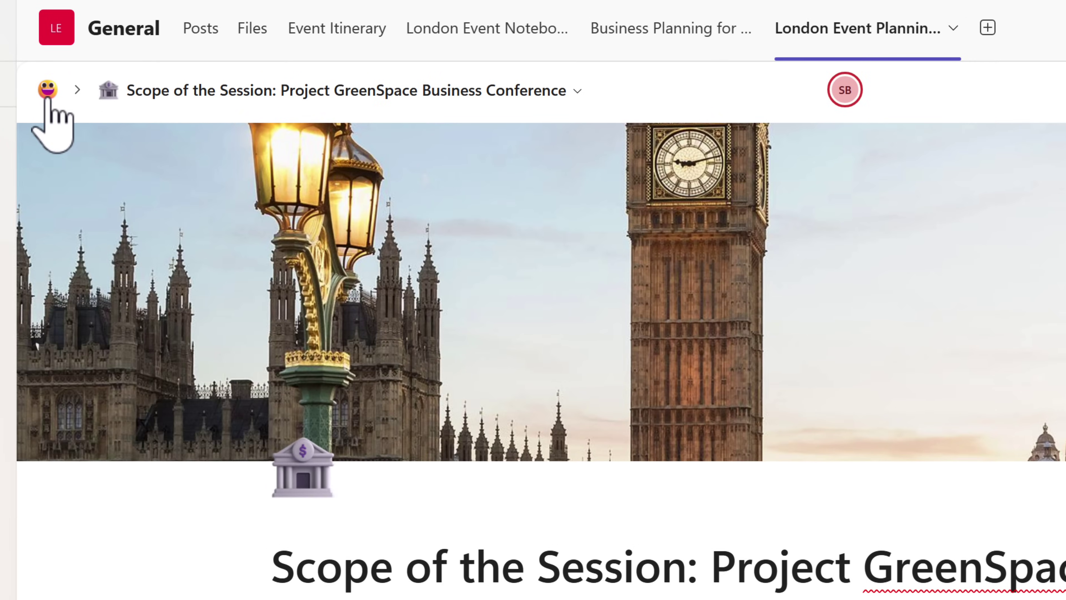
Step: Review the London Event Planning Notes workspace's member list
left_click(39, 60)
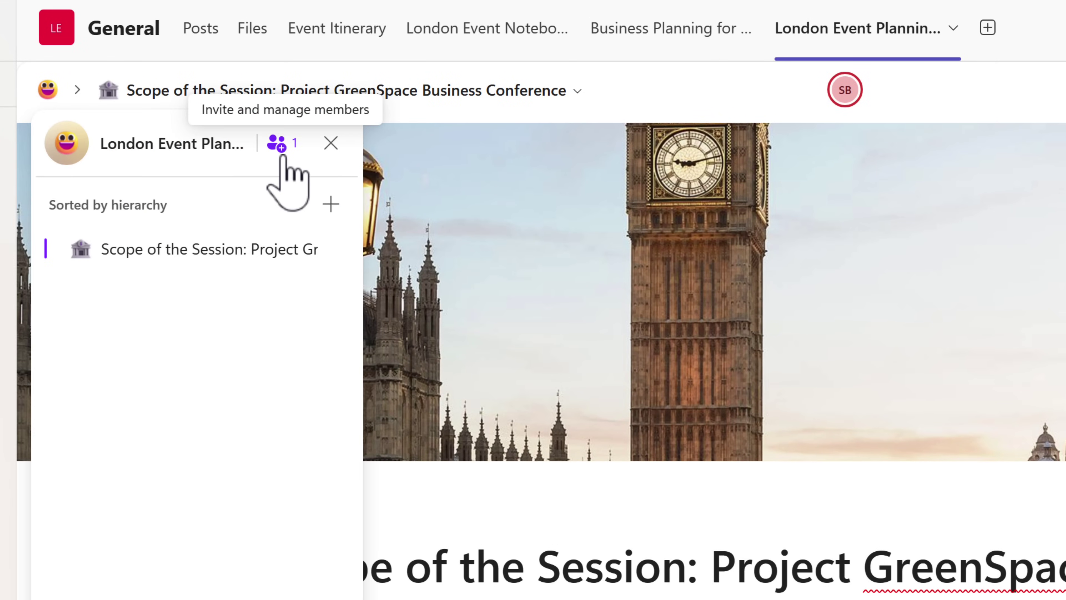
left_click(279, 145)
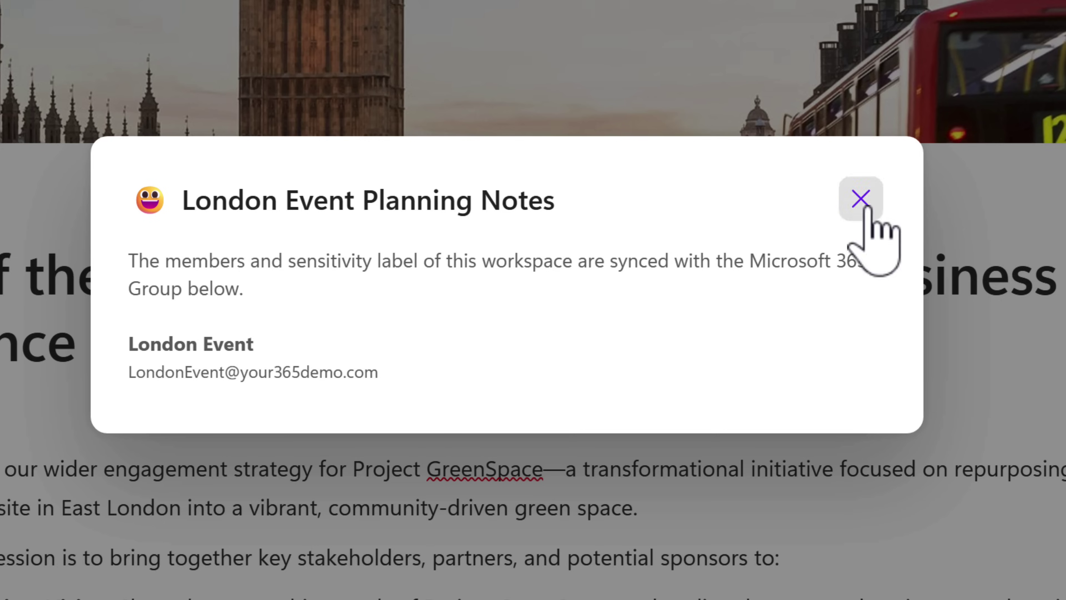
left_click(861, 198)
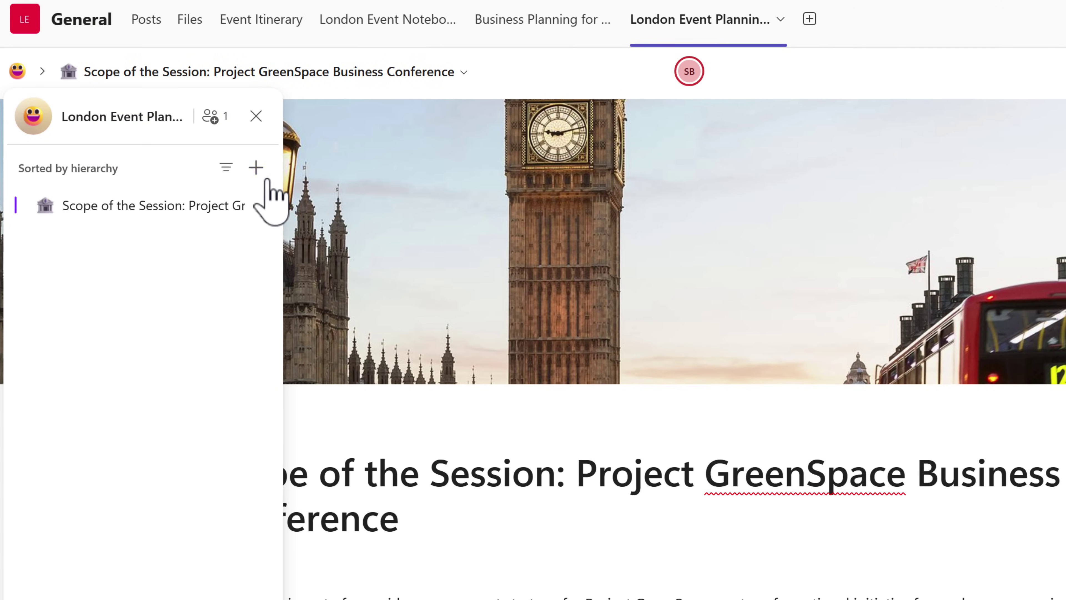
Step: Add a new blank Untitled page to the workspace
left_click(256, 168)
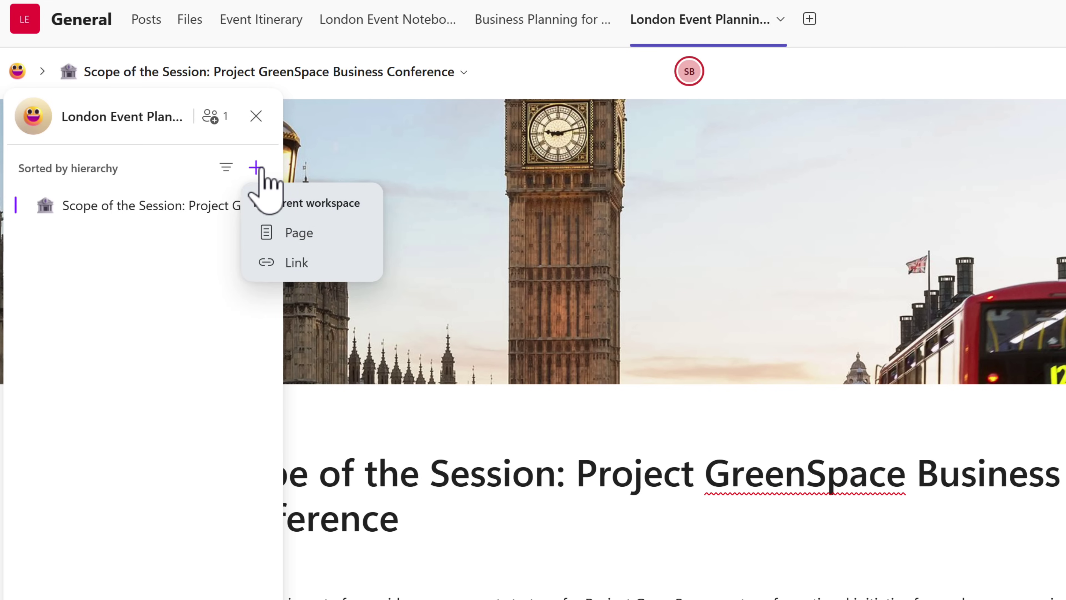
left_click(301, 235)
left_click(369, 261)
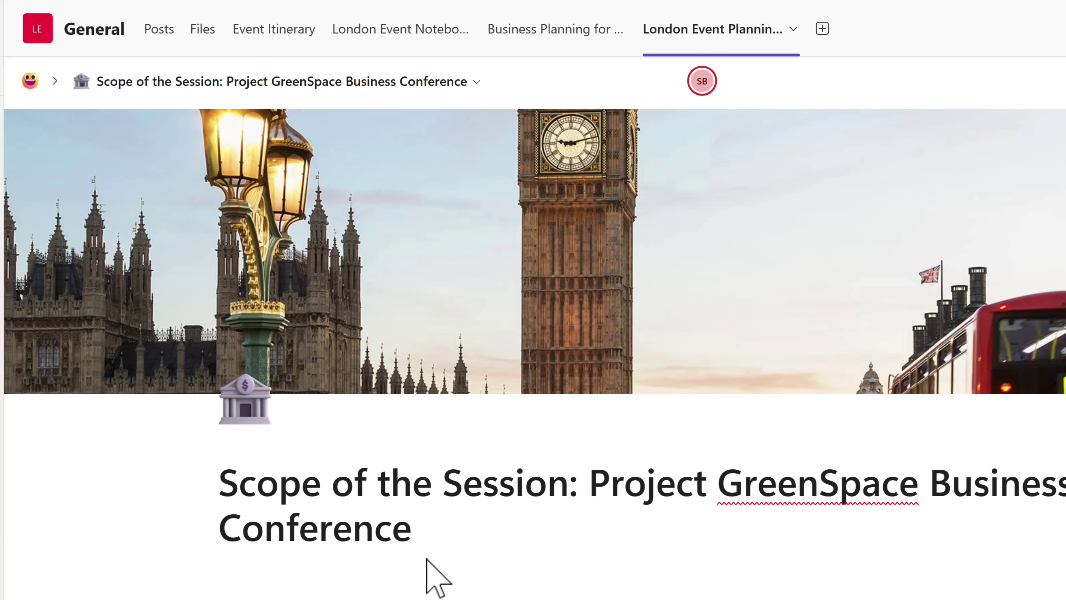
left_click(32, 79)
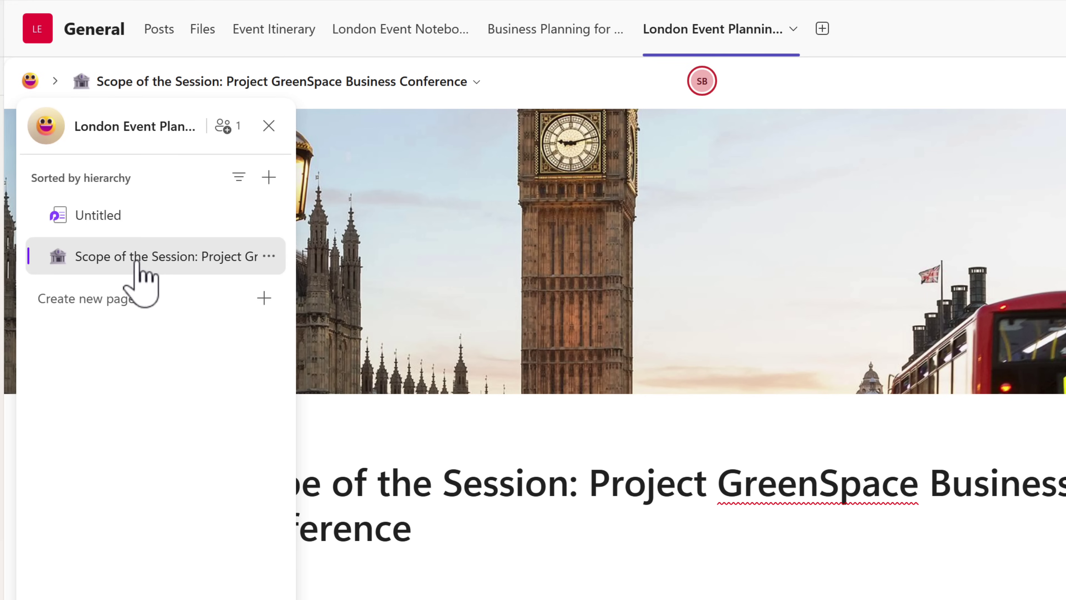
left_click(561, 546)
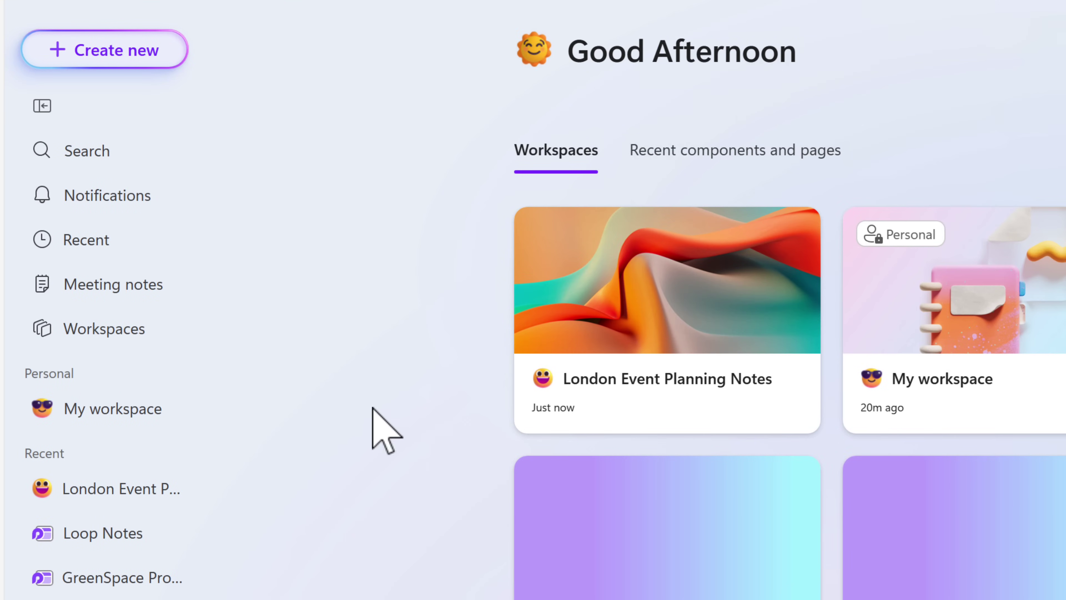
Step: File the London Event Planning meeting notes into the London Event Planning Notes workspace, then open it
left_click(147, 285)
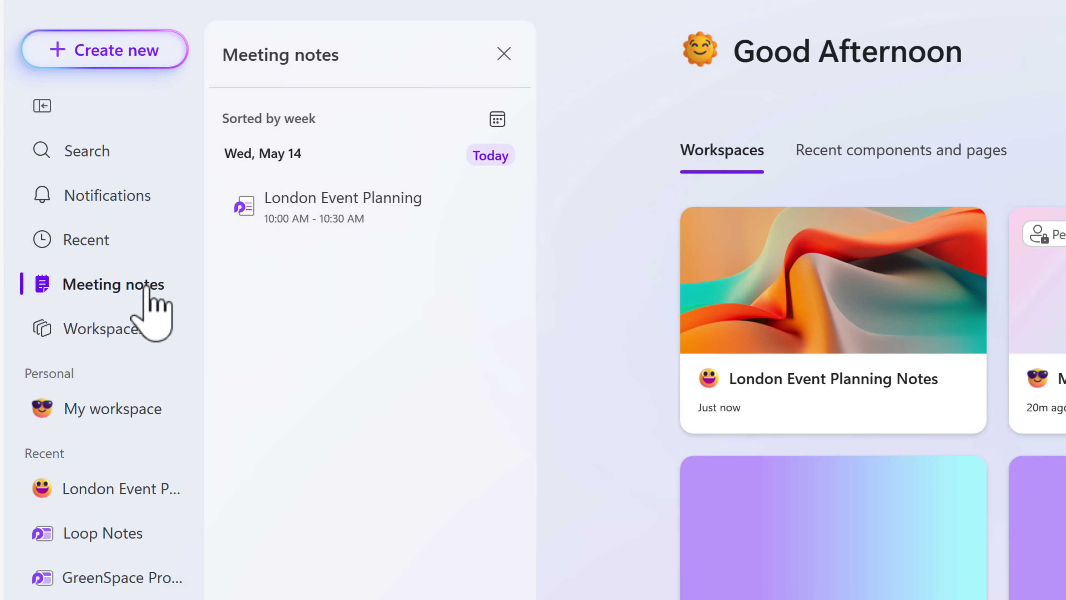
left_click(318, 212)
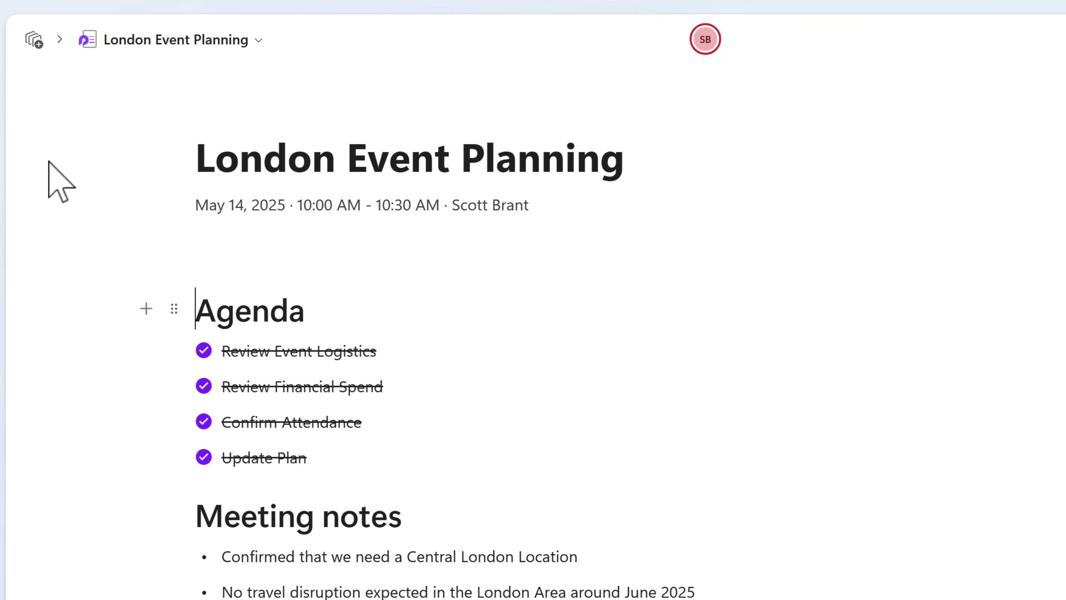
left_click(38, 43)
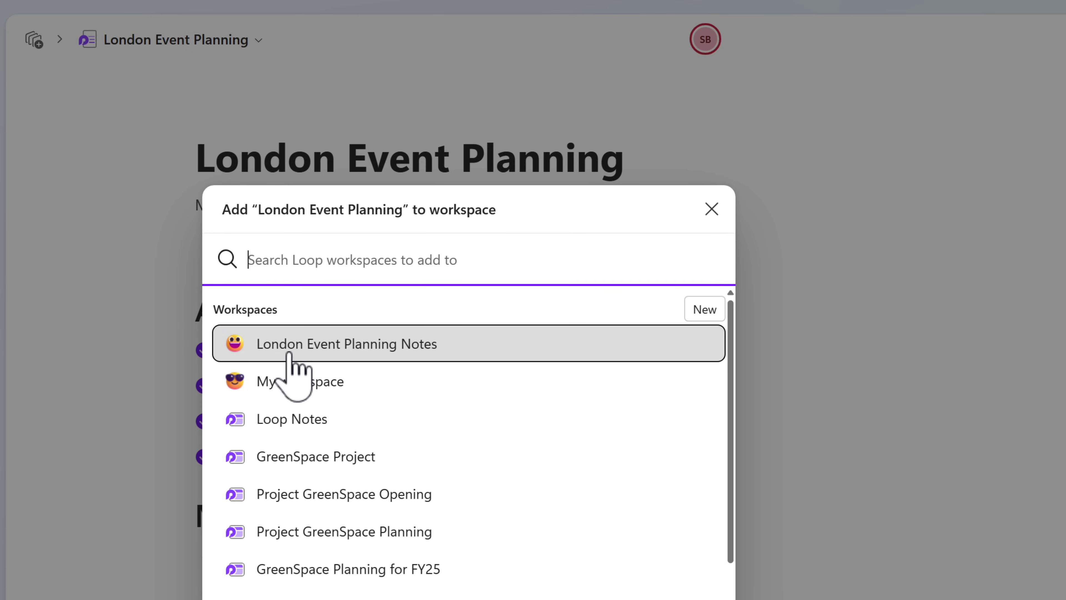
scroll(294, 361, "down", 1)
left_click(347, 322)
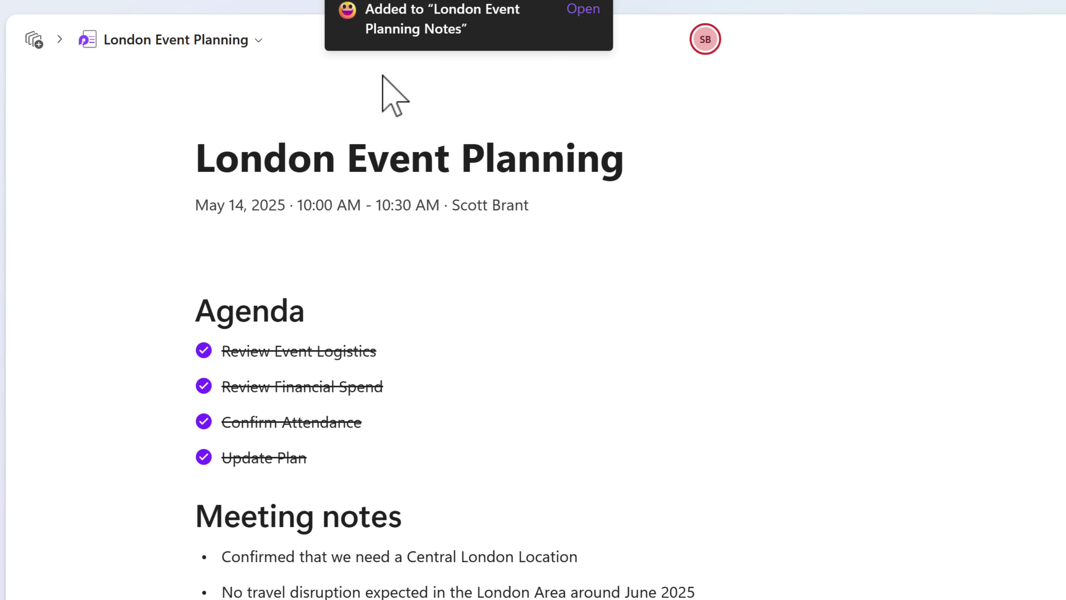
left_click(599, 13)
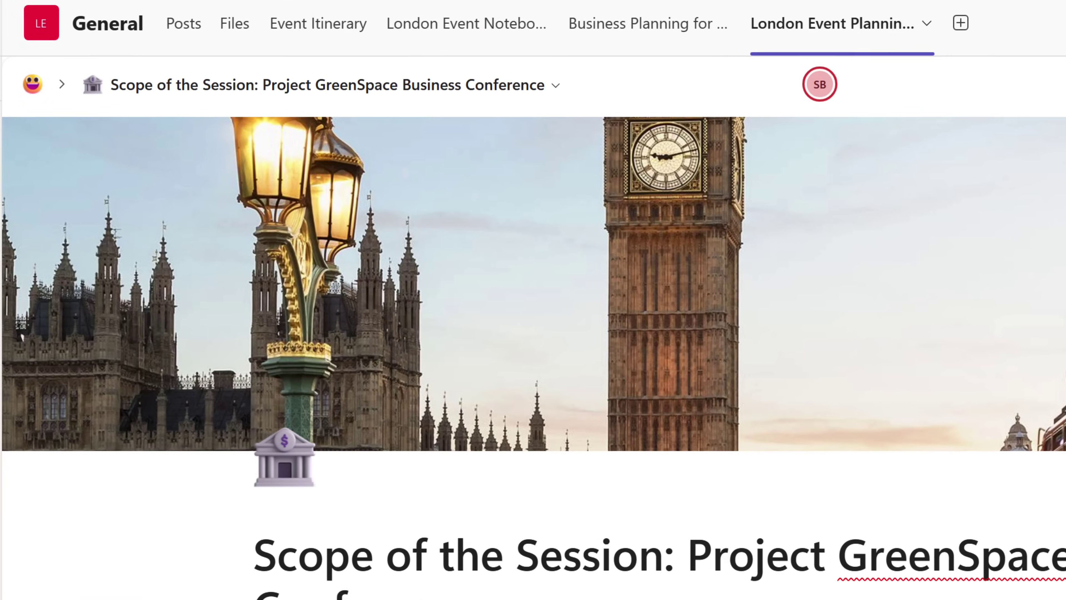
Step: Open the London Event Planning page from the workspace's page list
left_click(27, 88)
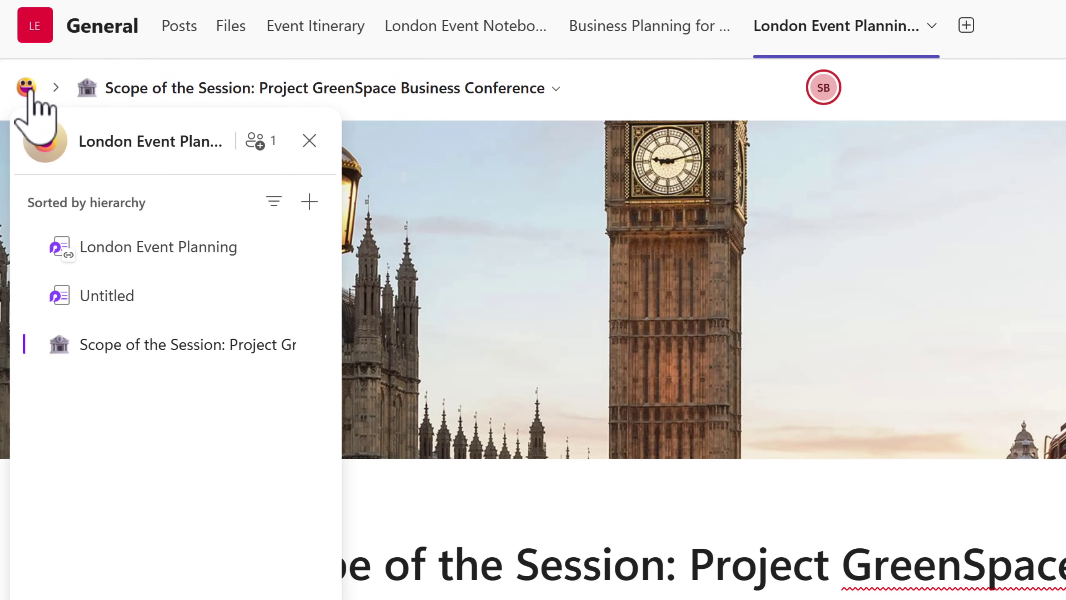
left_click(117, 257)
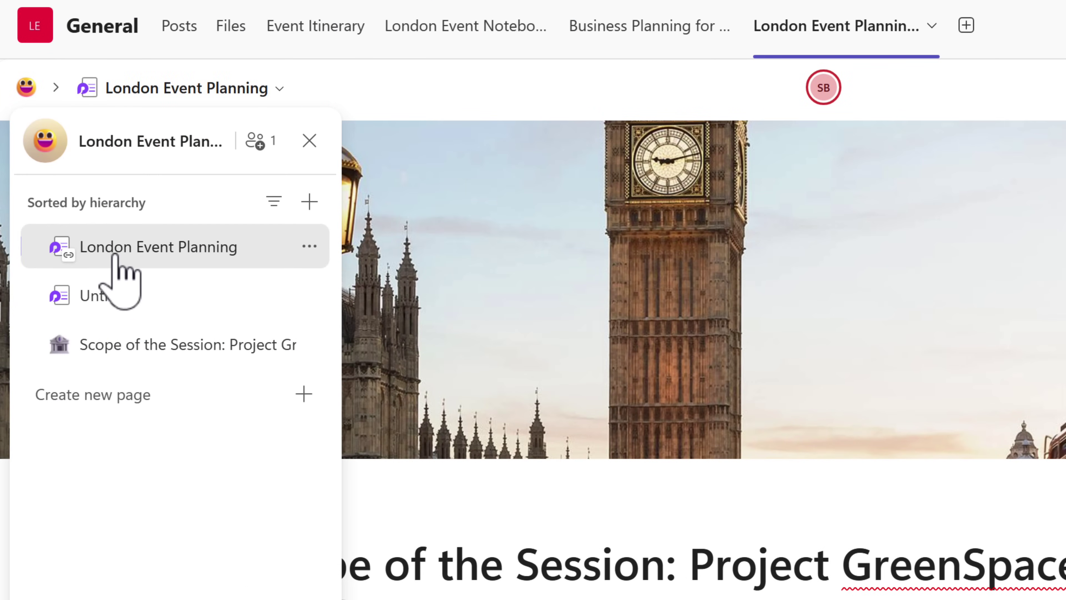
Step: Review Copilot's answer listing five central London meeting venues with prices and links
left_click(640, 353)
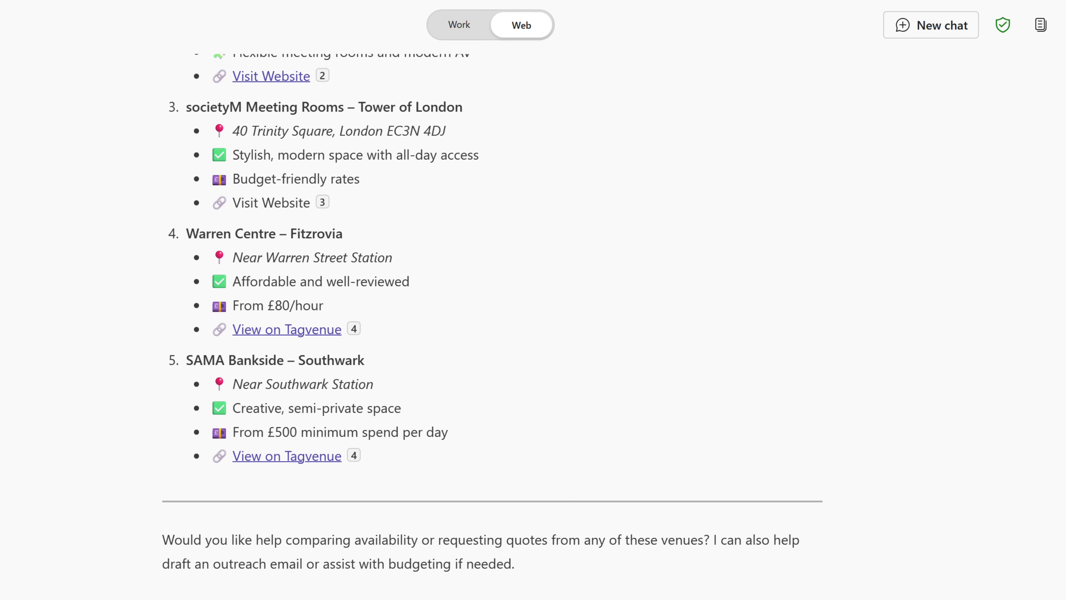
scroll(411, 307, "up", 1)
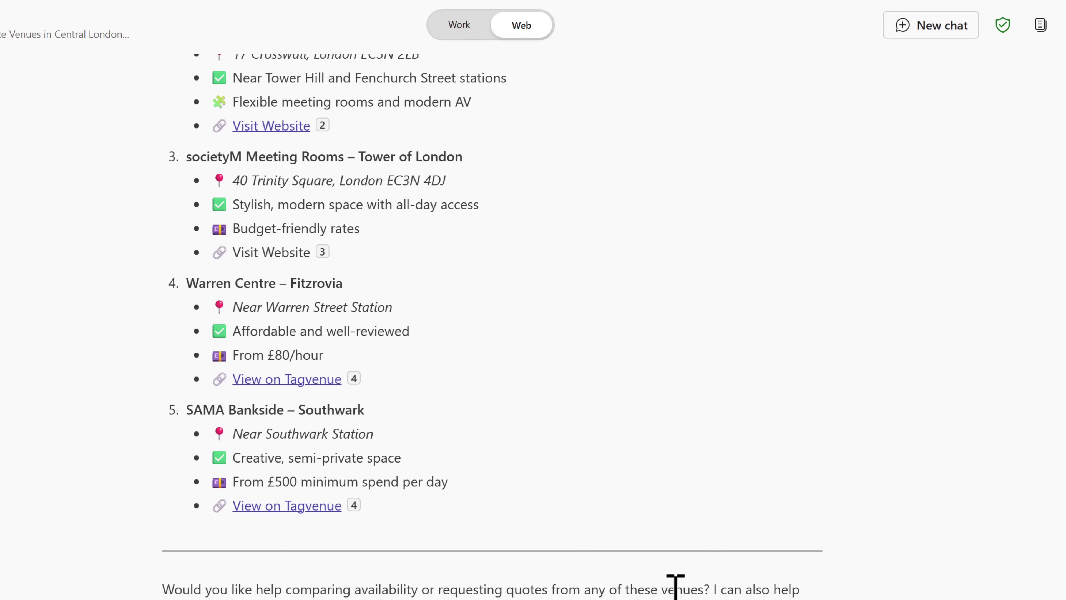
scroll(677, 588, "down", 1)
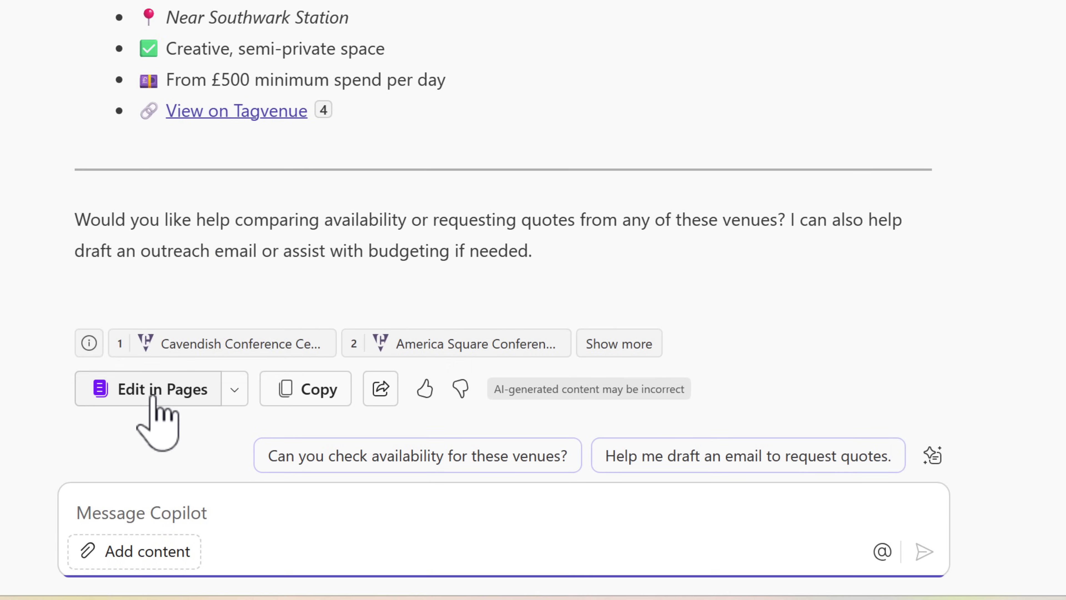
Step: Turn the venue answer into a page titled 'Locations for the Conference in London' and open it
left_click(152, 396)
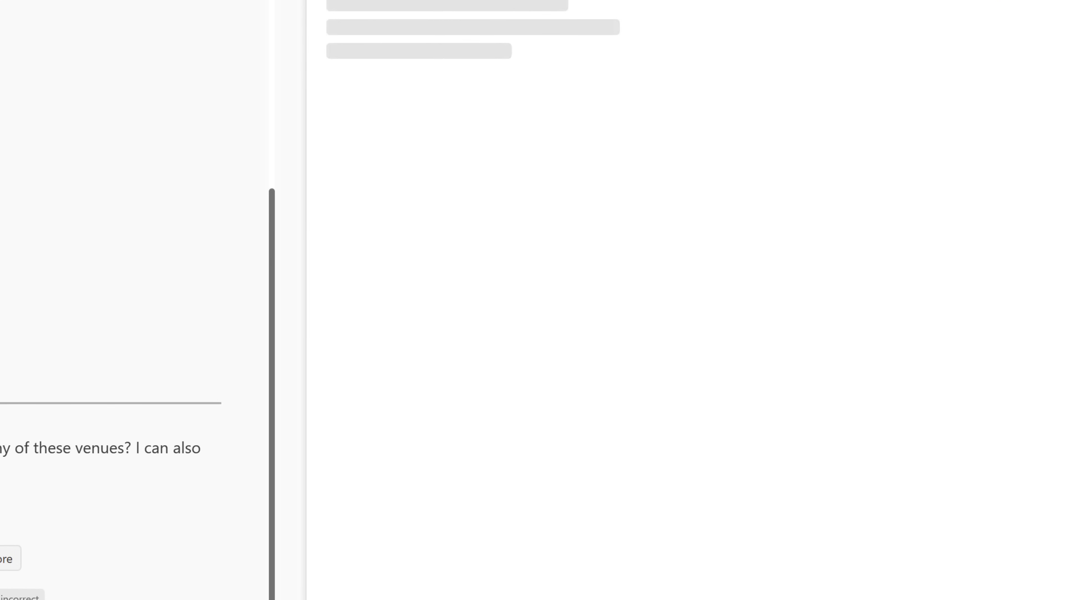
left_click_drag(699, 123, 312, 118)
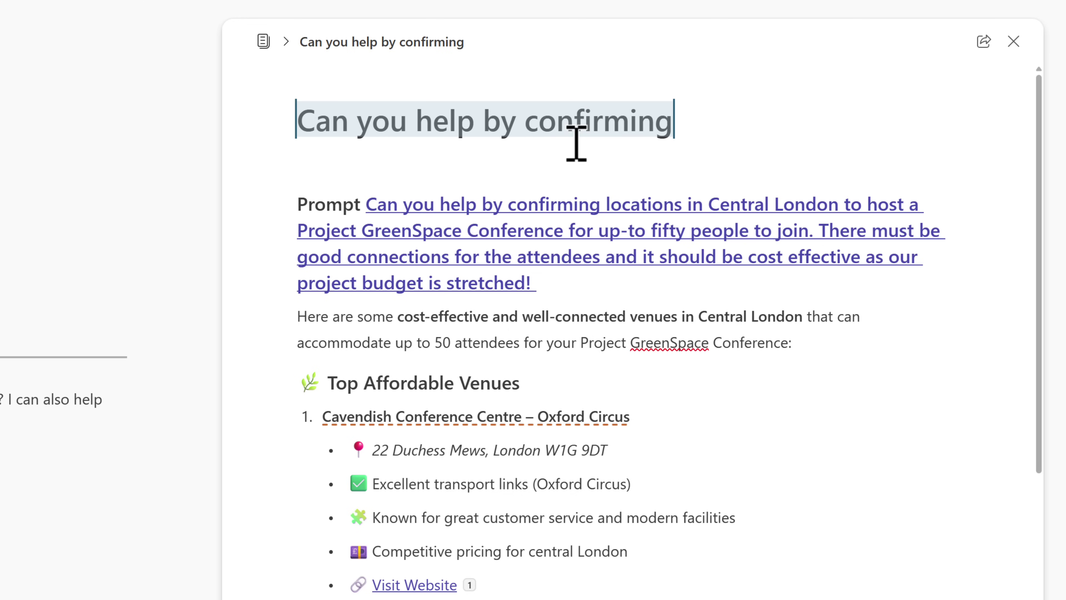
type("Locations for the Conference in London")
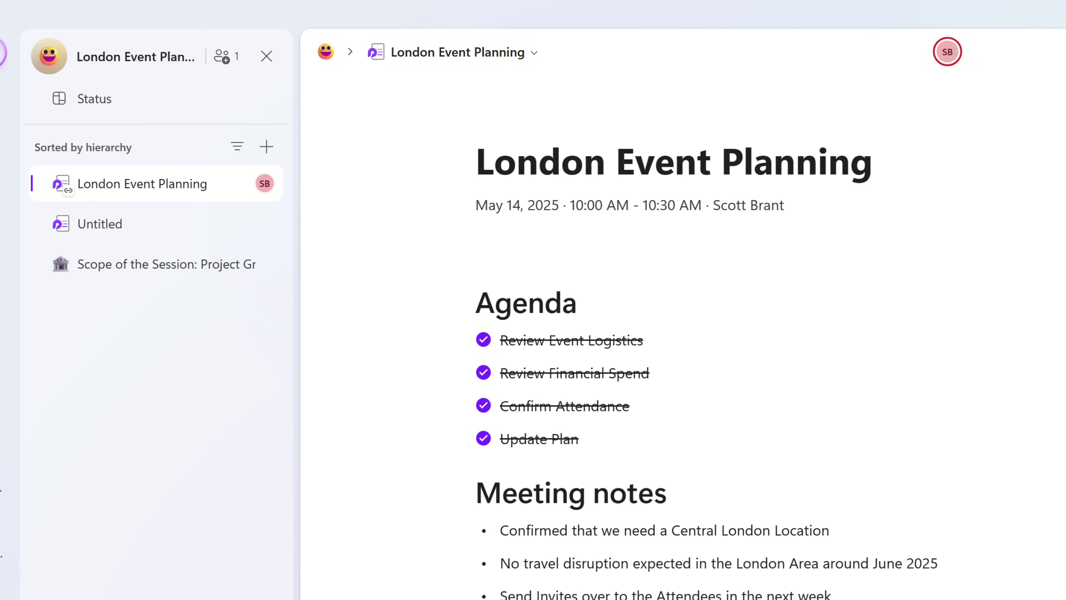
left_click(140, 148)
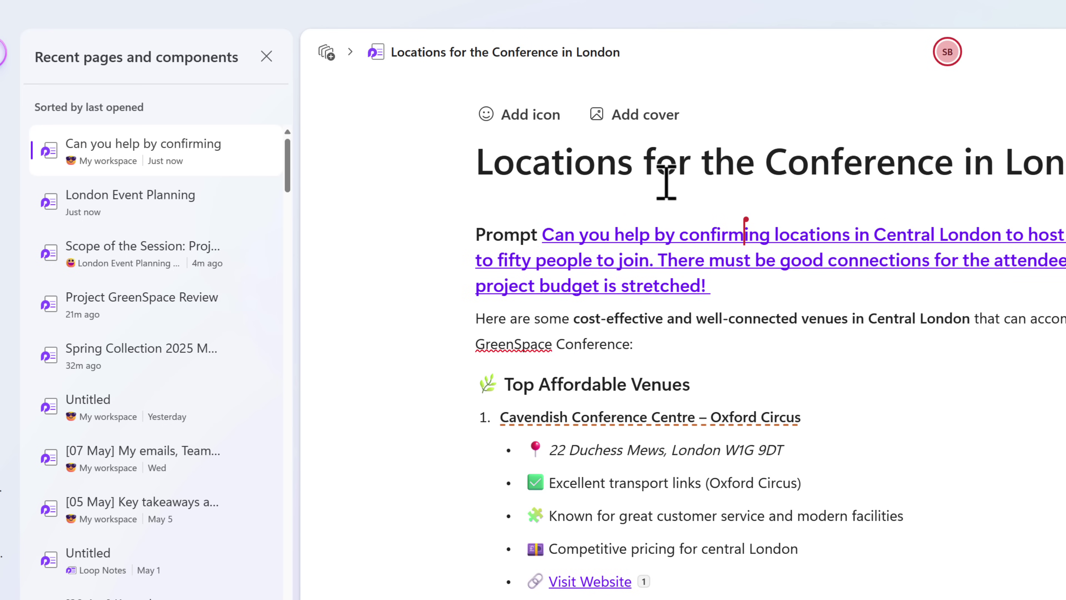
Step: Add the Locations page to the London Event Planning Notes workspace
left_click(327, 55)
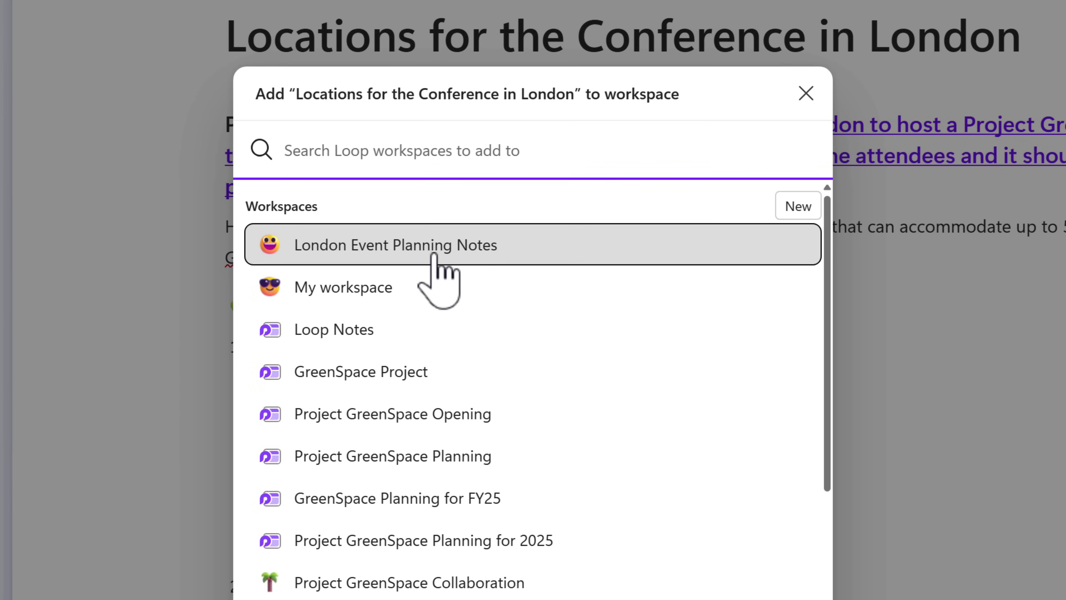
left_click(437, 257)
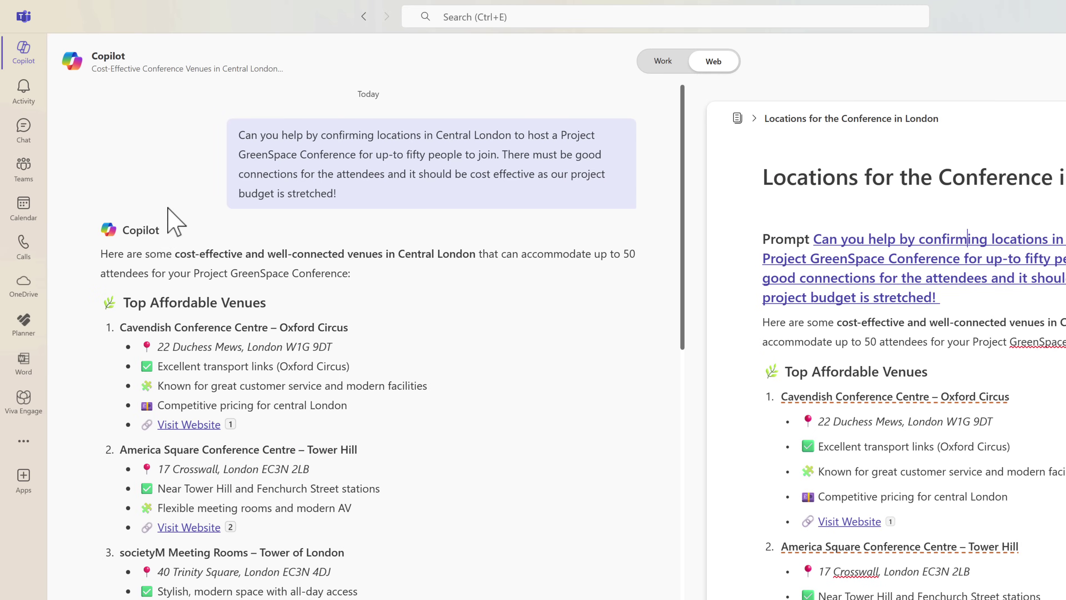
Step: Open 'Locations for the Conference in London' in General's London Event Planning workspace tab
left_click(25, 179)
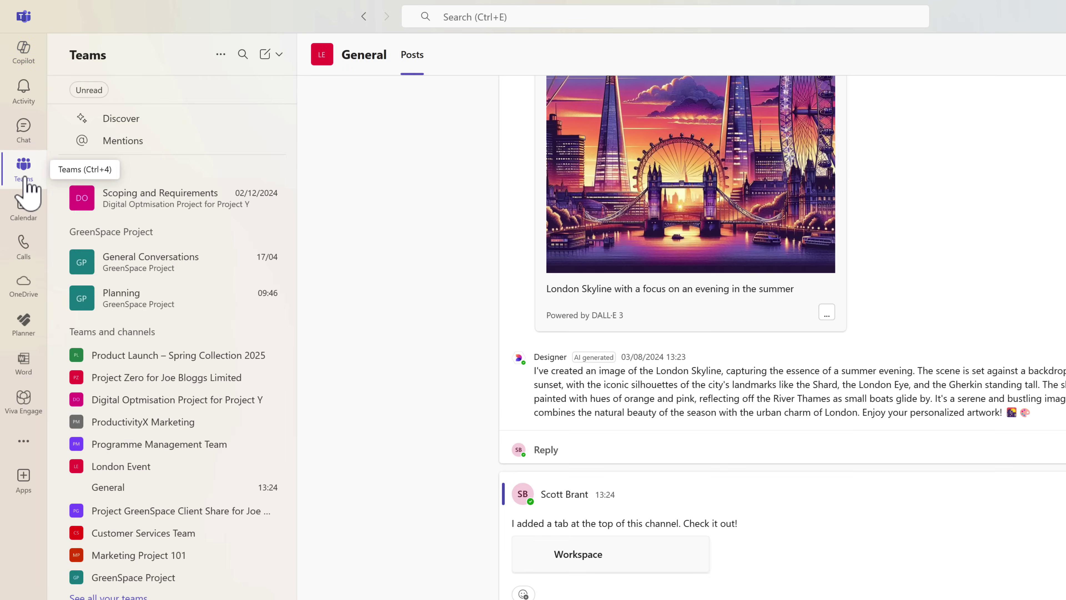
left_click(840, 57)
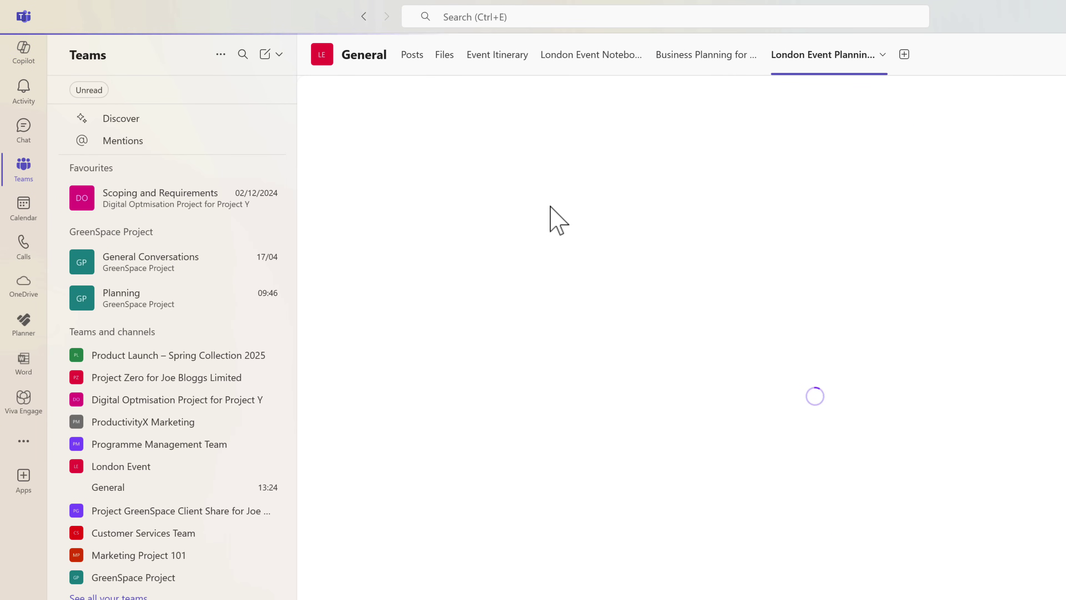
left_click(334, 78)
left_click(395, 161)
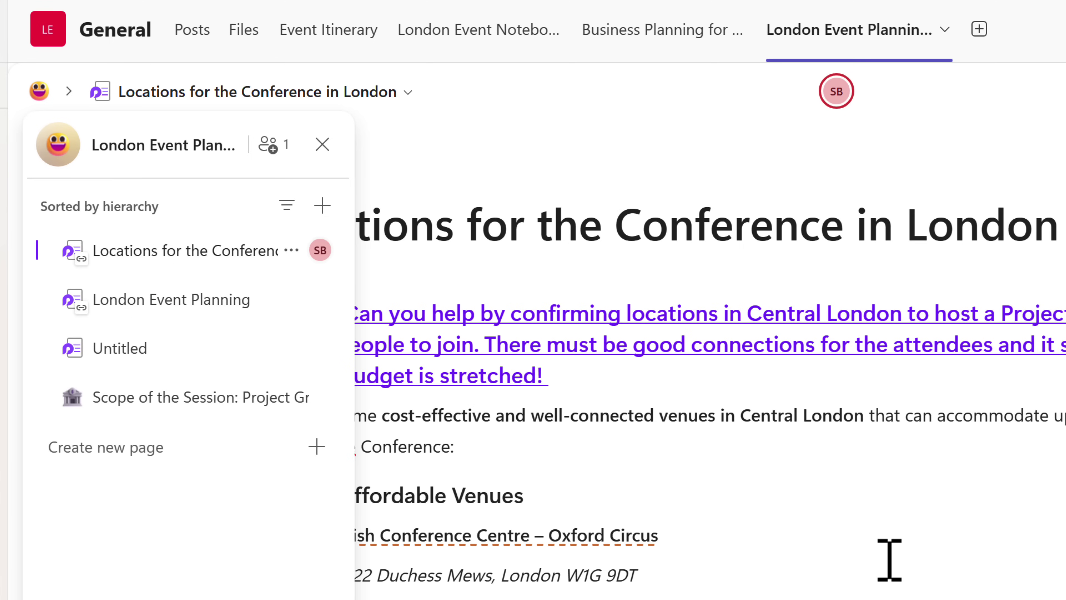
left_click(889, 551)
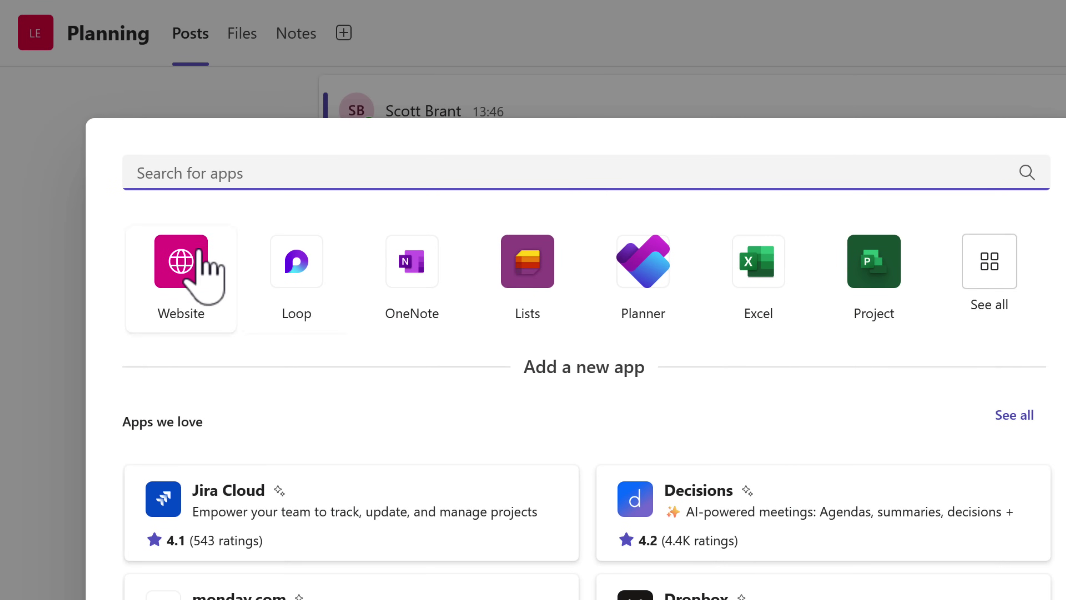
Step: Add a Website tab with the pasted Loop workspace URL, renaming it from Website to 'Loop Not'
left_click(194, 295)
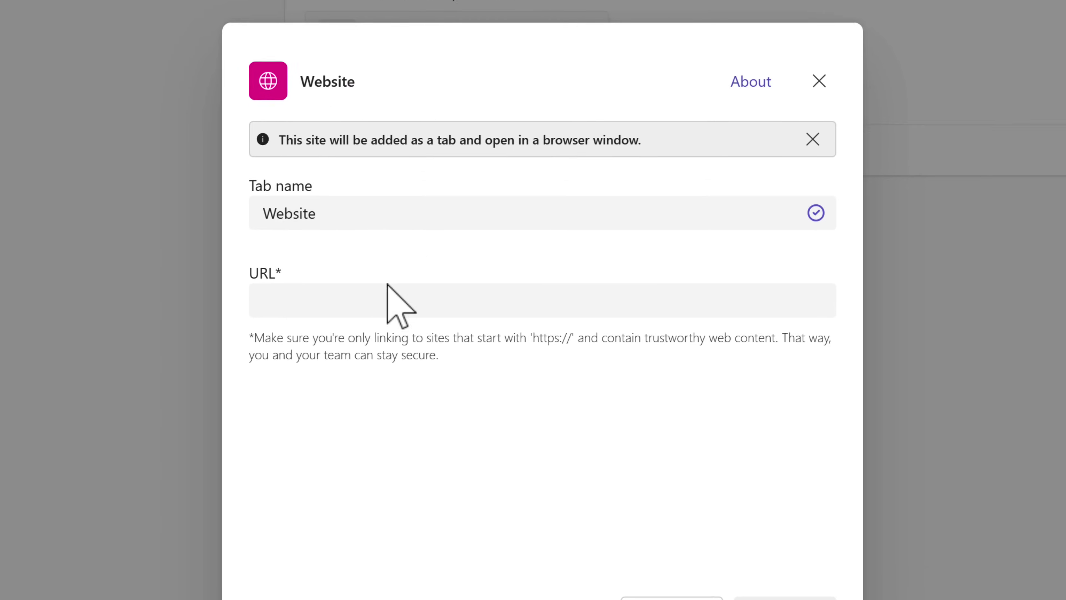
left_click(418, 477)
key("ctrl+v")
left_click_drag(342, 169, 218, 184)
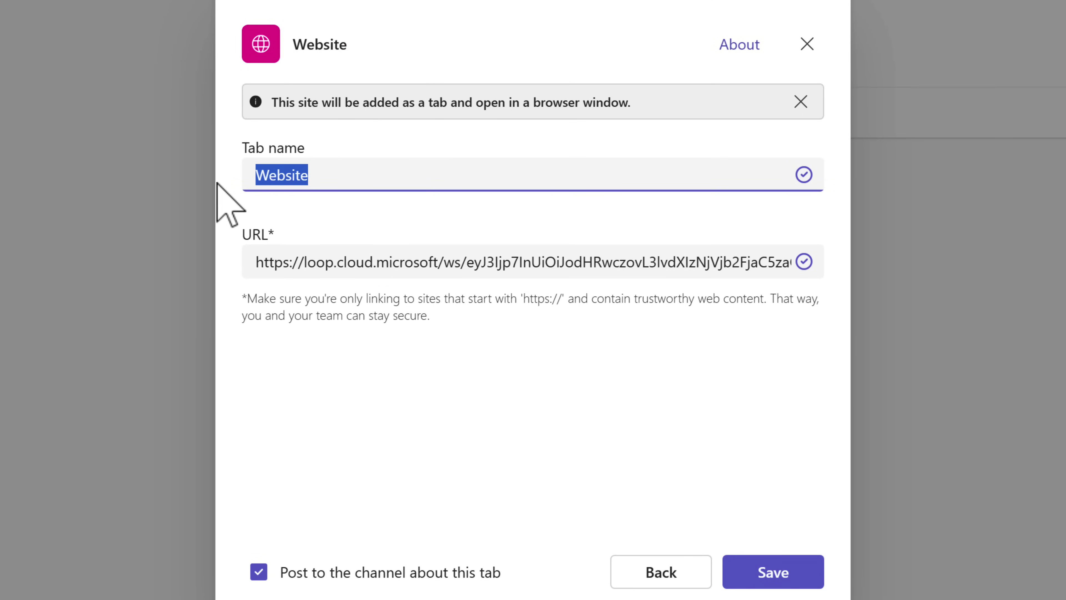
type("Loop Not")
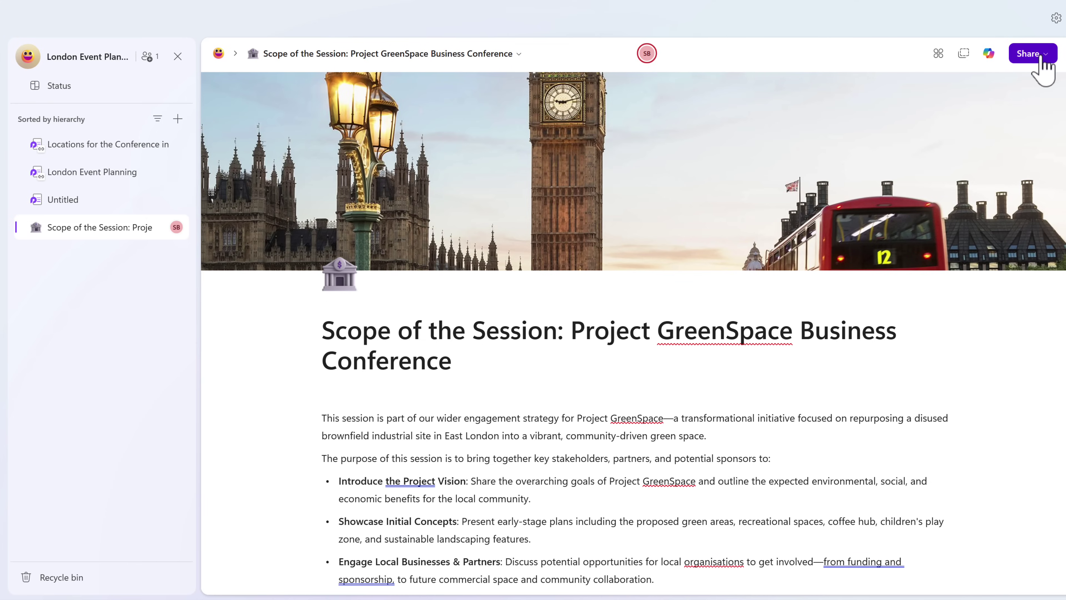
Step: Copy the Scope of the Session page link, view its settings, and write 'Shall we use Loop, instead?' in OneNote
left_click(1036, 57)
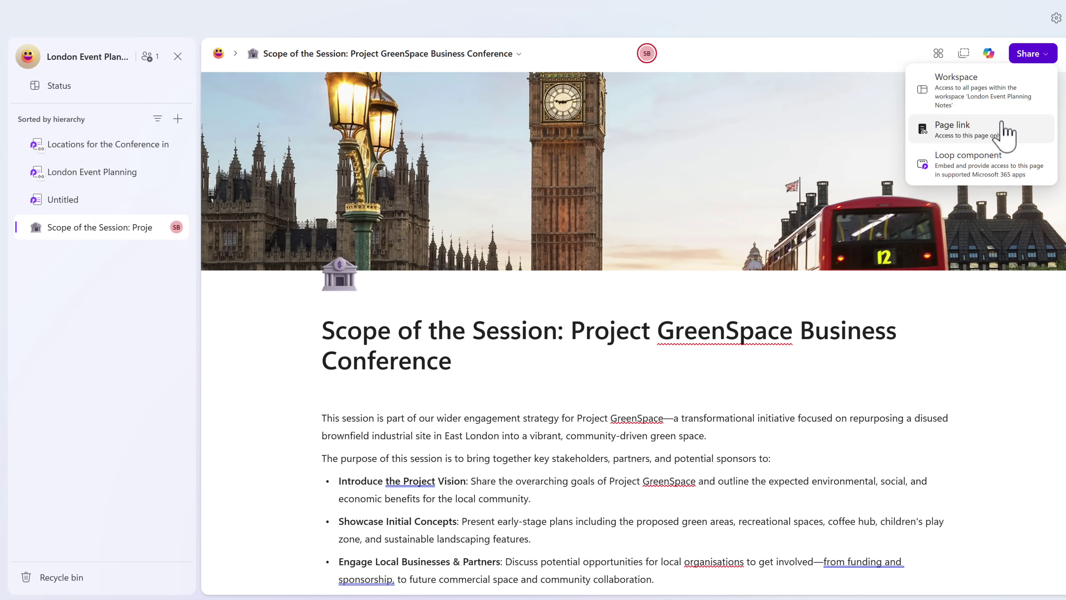
left_click(1000, 130)
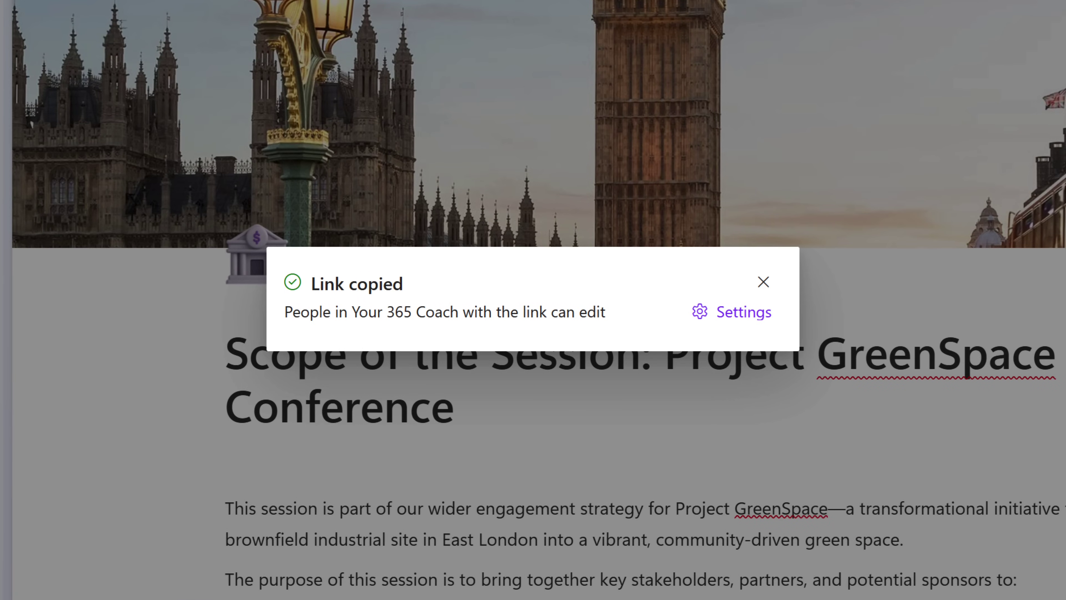
left_click(760, 311)
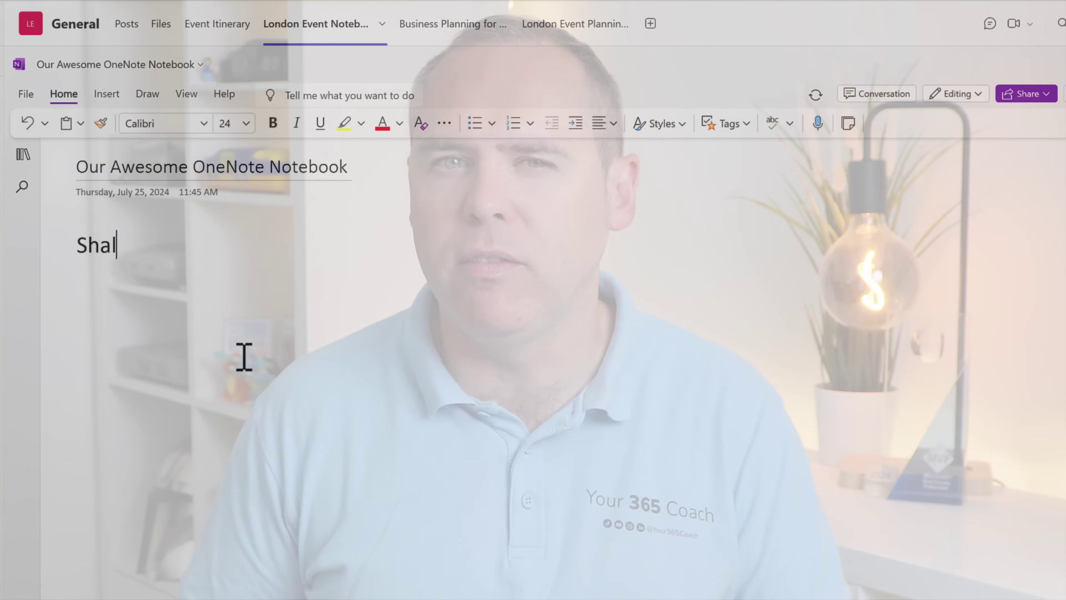
type("l we use Loop, ")
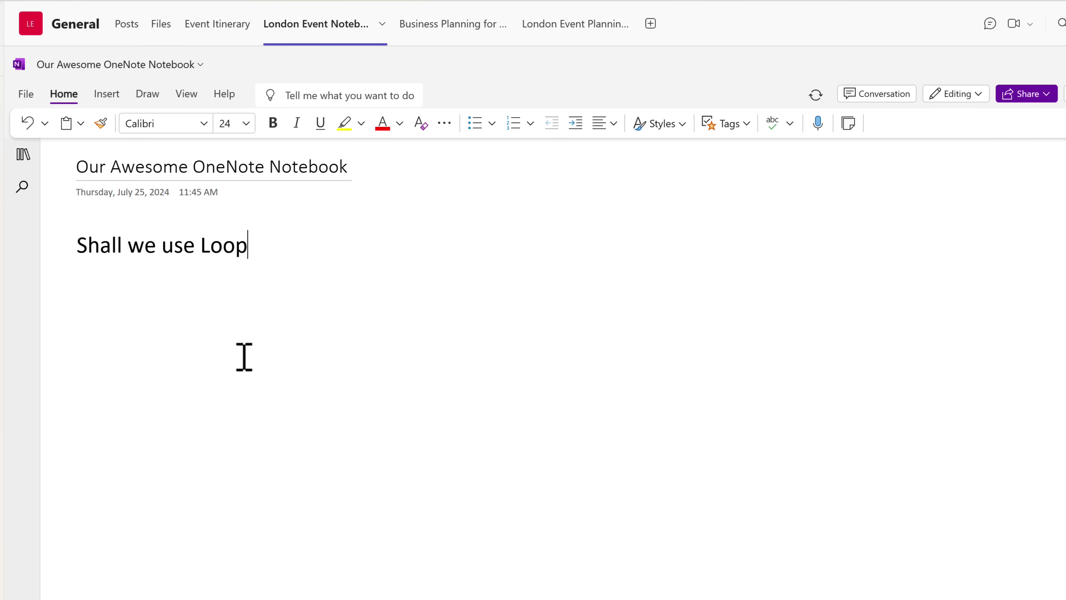
type("instead?")
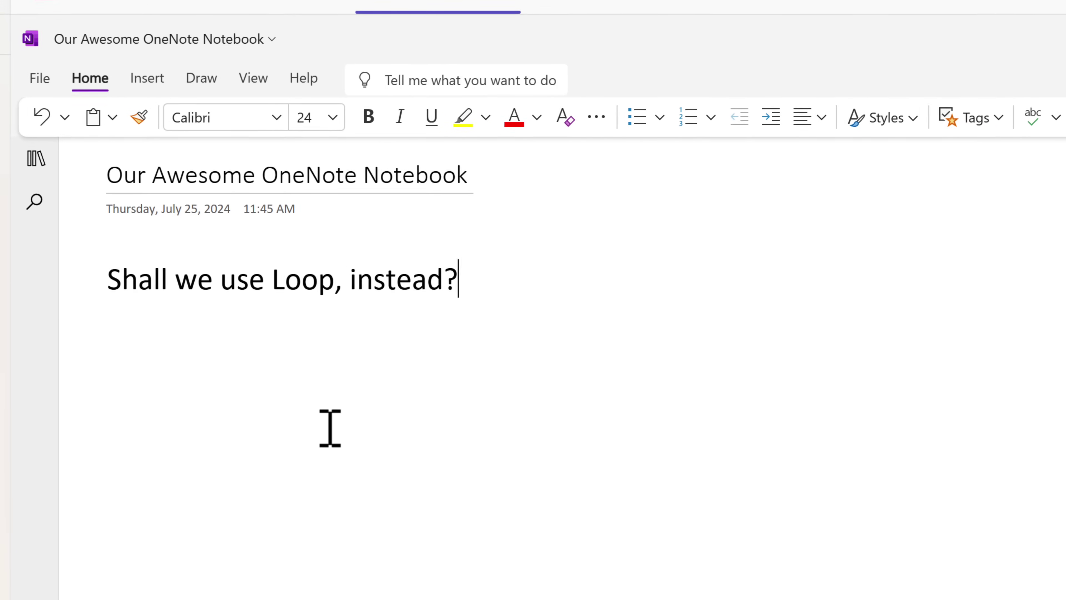